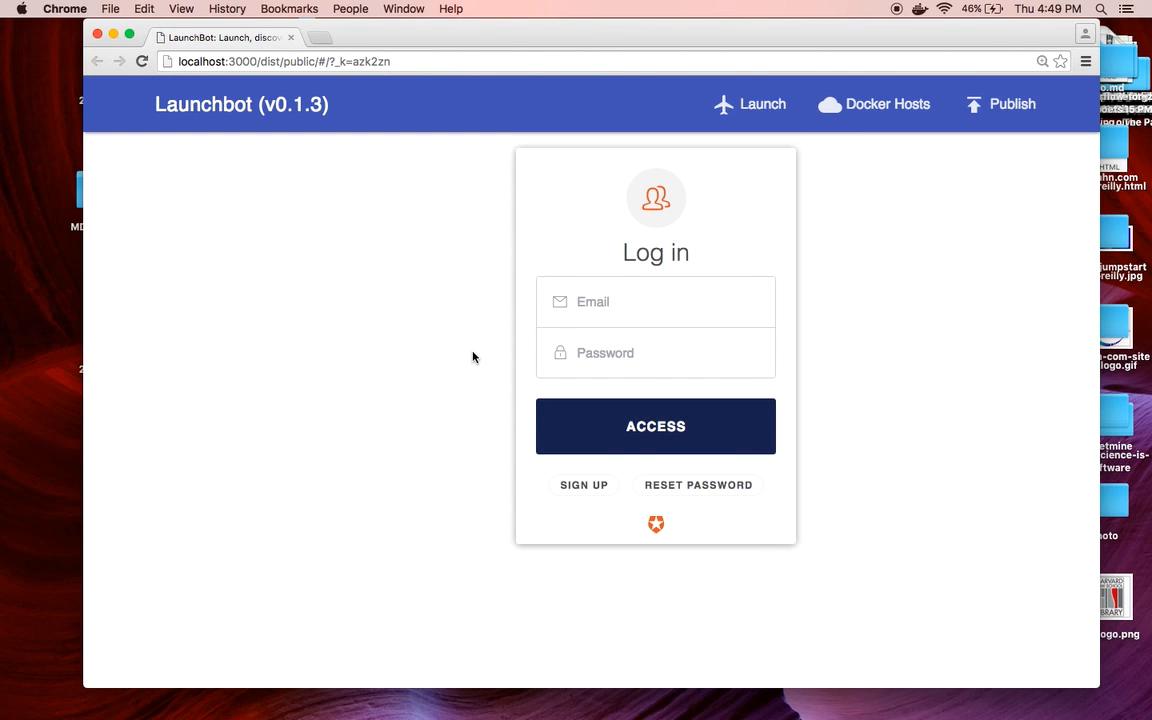
Log in to Launchbot with the account e-mail and password
{"action": "left_click", "coordinate": [658, 291]}
{"action": "key", "text": "Tab"}
{"action": "type", "text": "•••••••••"}
{"action": "key", "text": "Return"}
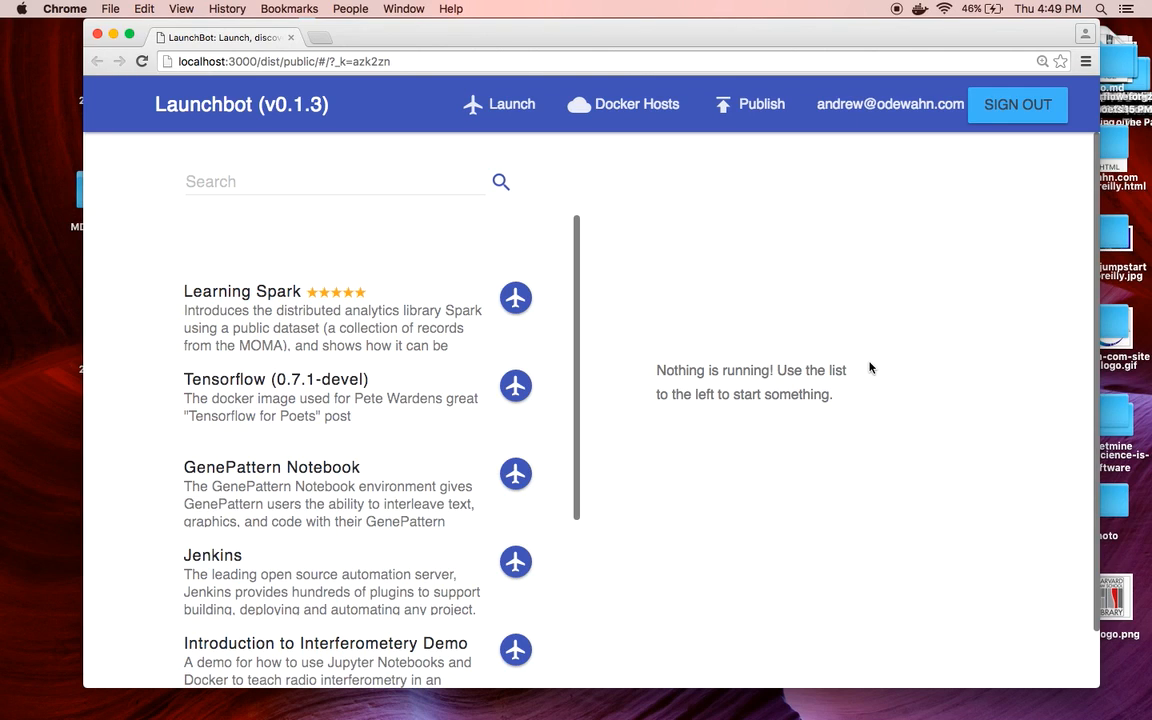
Search 'ten' and launch Tensorflow (0.7.1-devel) on Docker on Localhost, mapping the current directory
{"action": "left_click", "coordinate": [381, 176]}
{"action": "type", "text": "ten"}
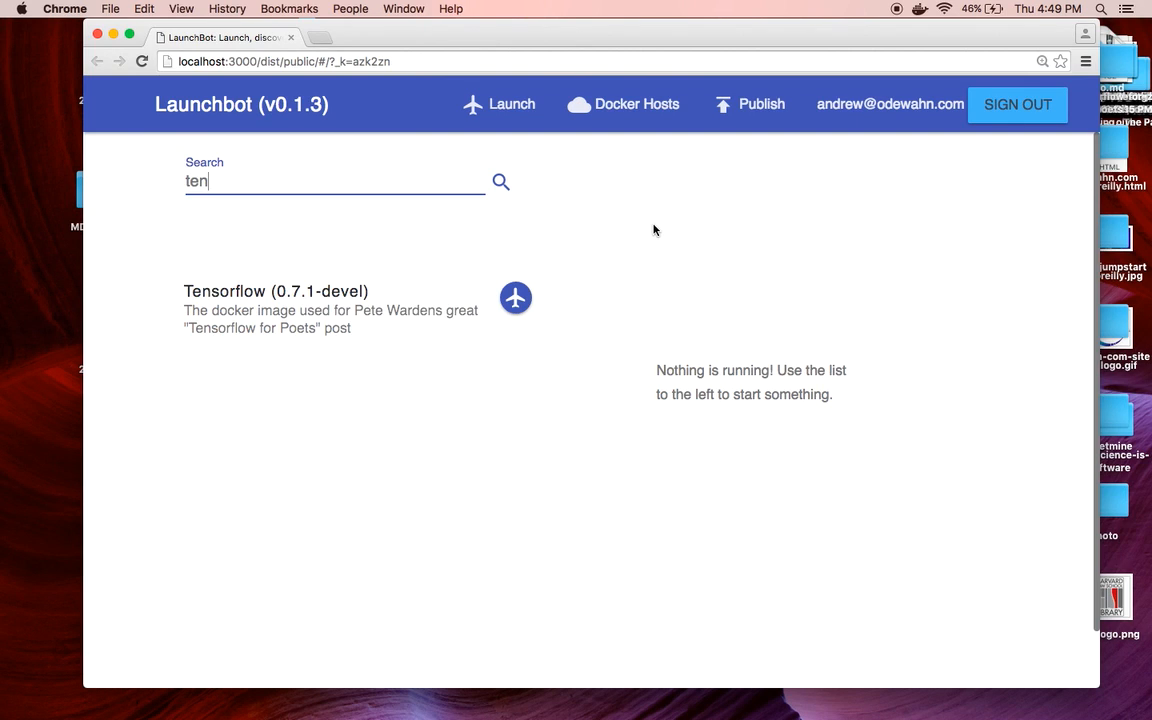
{"action": "left_click", "coordinate": [515, 297]}
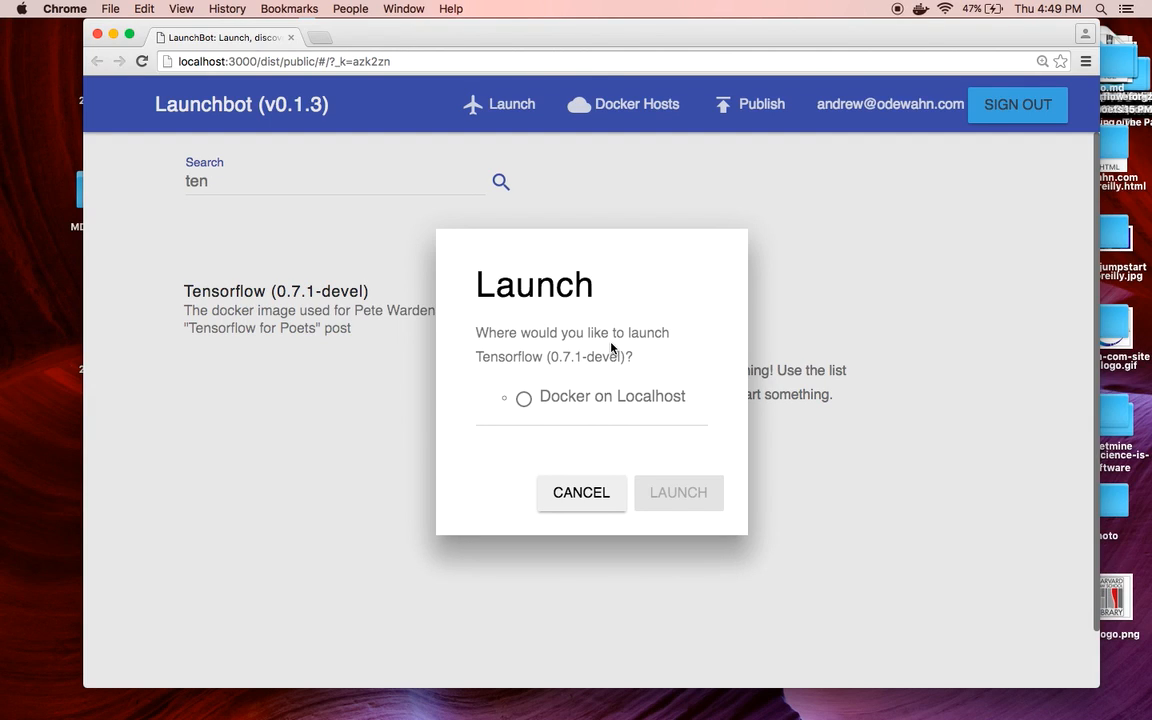
{"action": "left_click", "coordinate": [587, 403]}
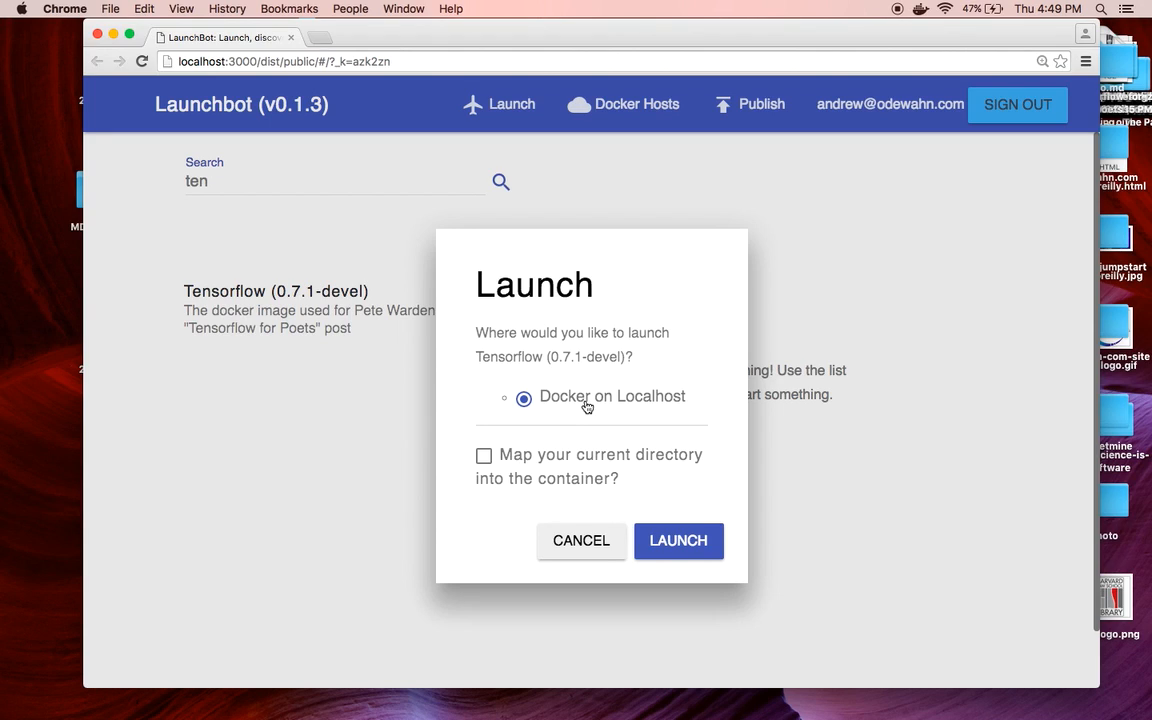
{"action": "left_click", "coordinate": [485, 458]}
{"action": "left_click", "coordinate": [665, 540]}
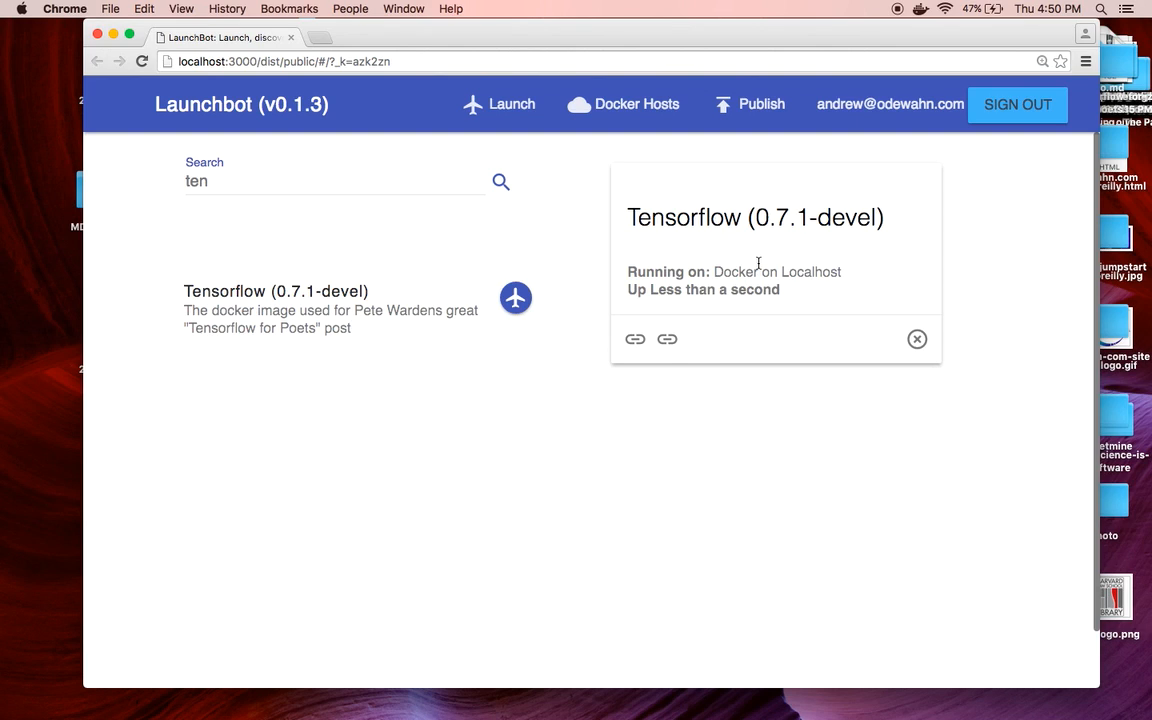
Compare the Tensorflow card's port links 8888 and 6006, then open the port 8888 Jupyter page
{"action": "left_click", "coordinate": [634, 340]}
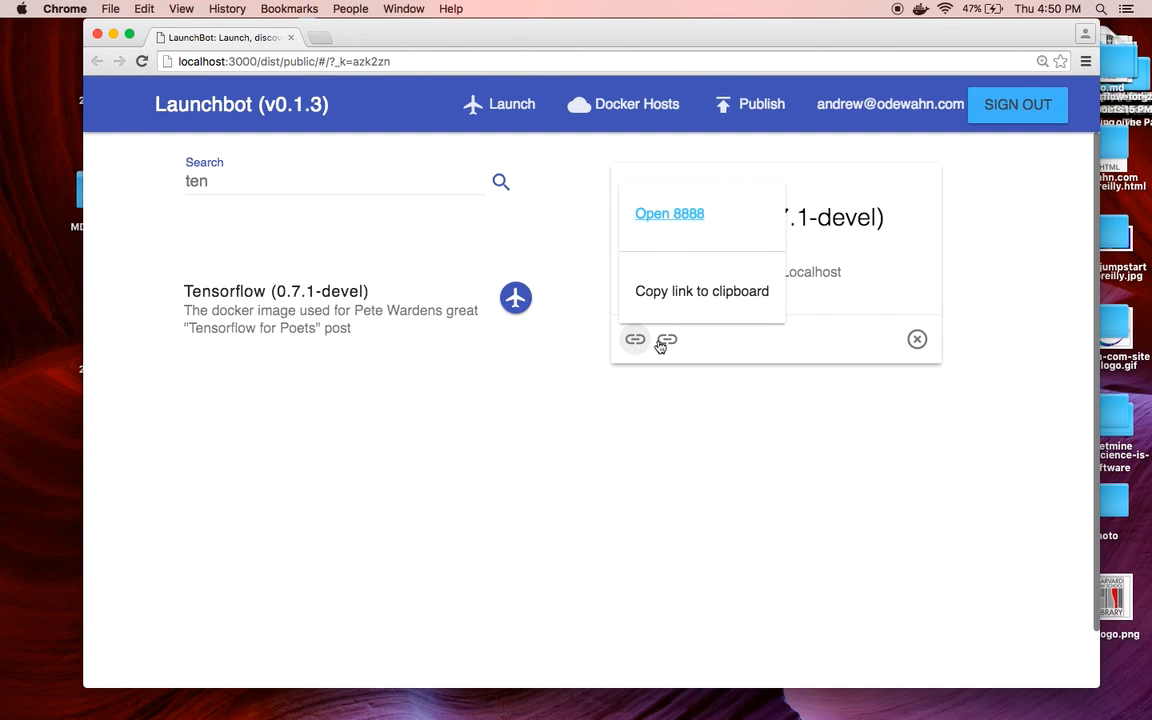
{"action": "left_click", "coordinate": [667, 340]}
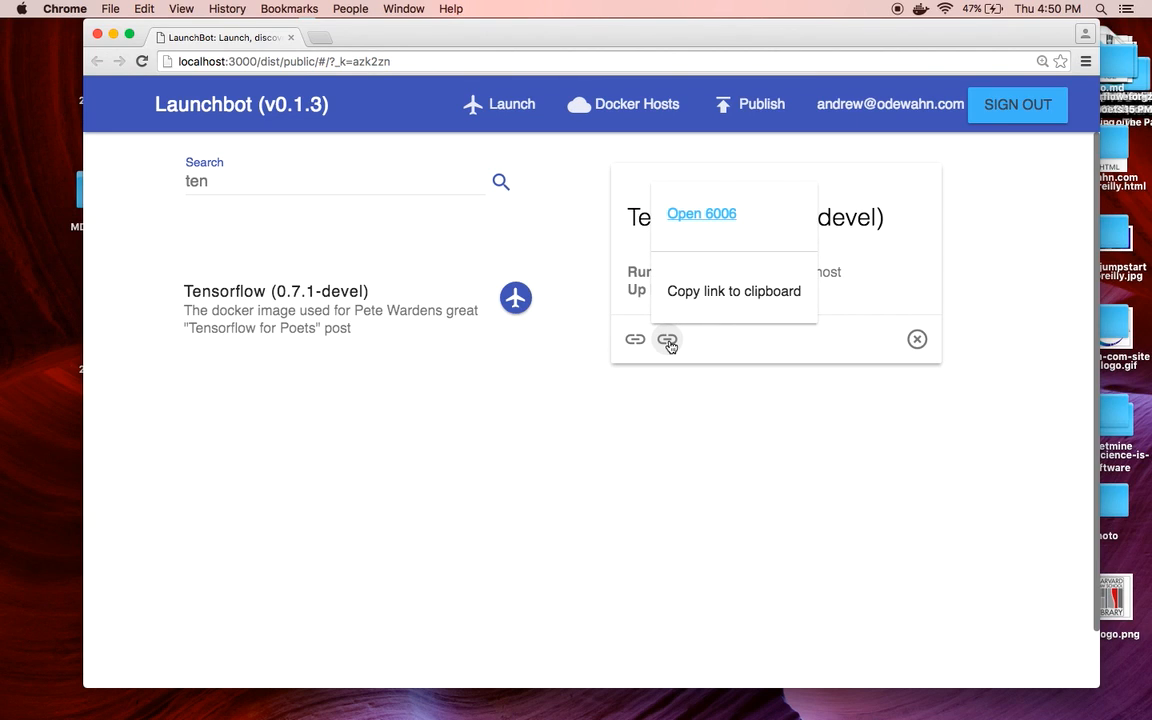
{"action": "left_click", "coordinate": [634, 340]}
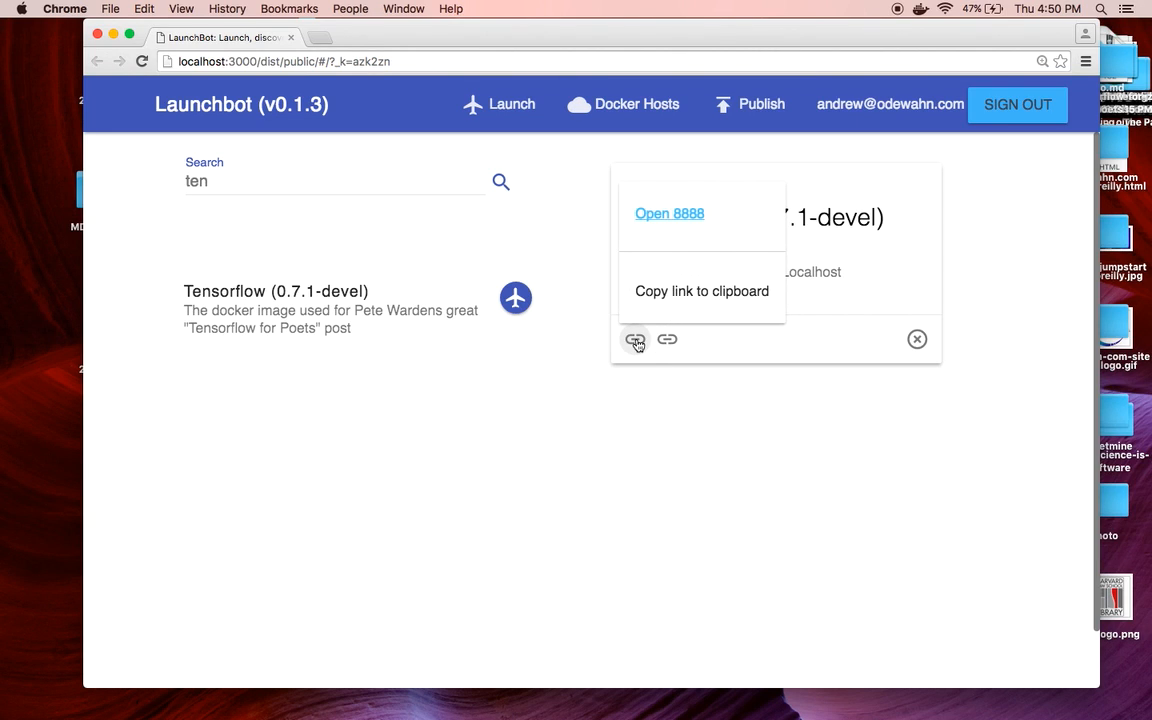
{"action": "left_click", "coordinate": [681, 215]}
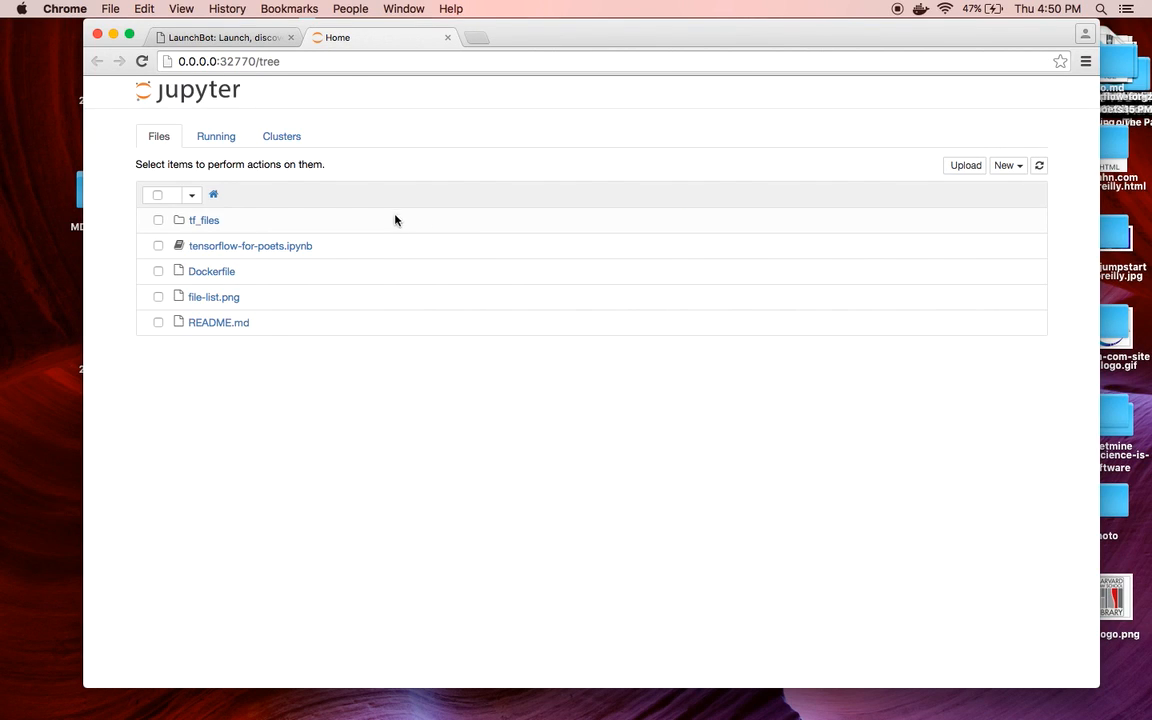
In tensorflow-for-poets.ipynb, run the mkdir tf_files cell and the curl flower-photo download cell
{"action": "left_click", "coordinate": [256, 248]}
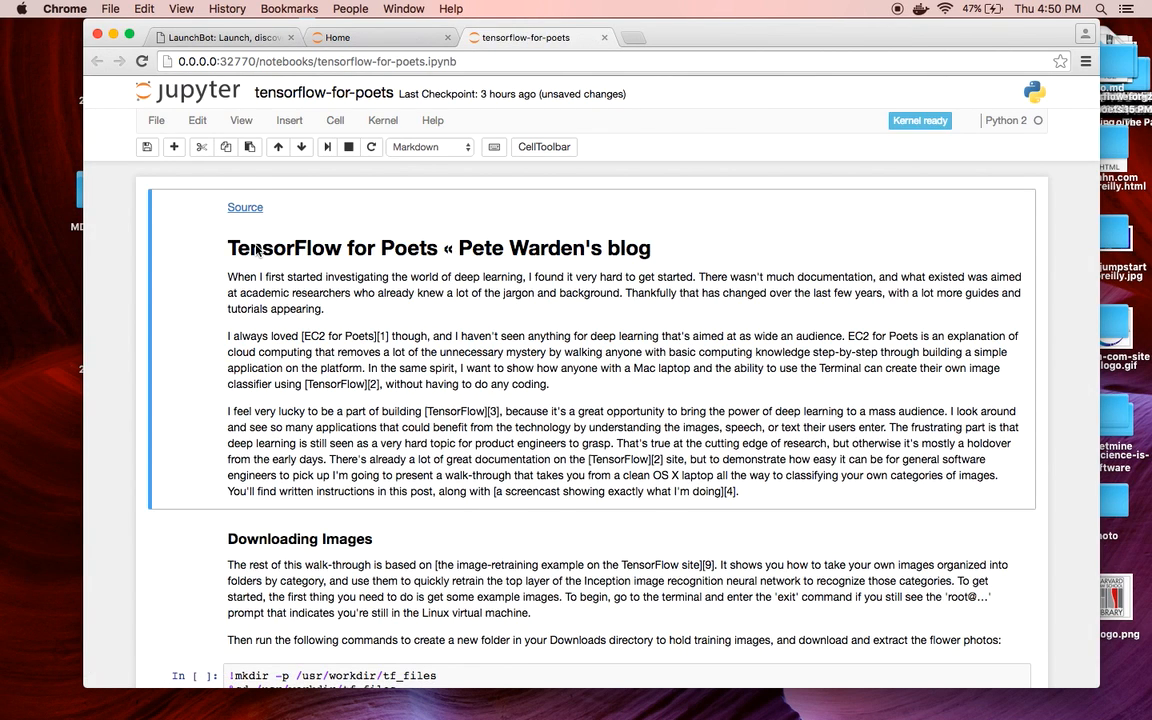
{"action": "scroll", "coordinate": [372, 290], "scroll_direction": "down", "scroll_amount": 5}
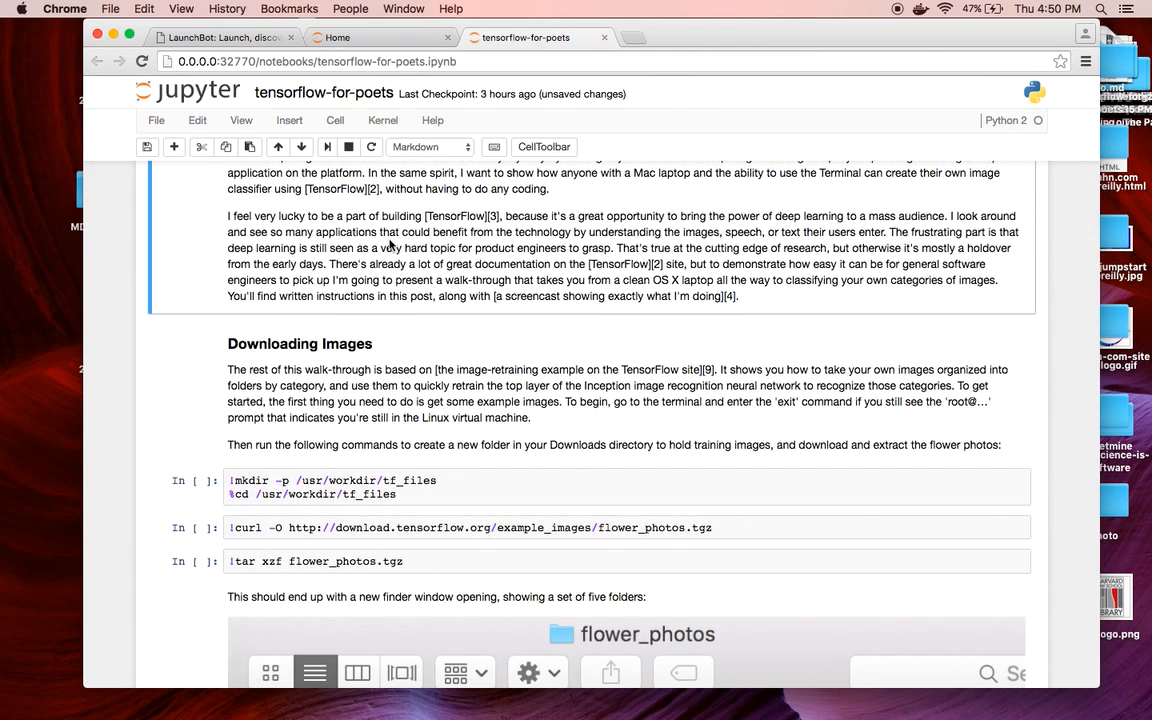
{"action": "scroll", "coordinate": [390, 245], "scroll_direction": "down", "scroll_amount": 4}
{"action": "key", "text": "shift+Return"}
{"action": "key", "text": "shift+Return"}
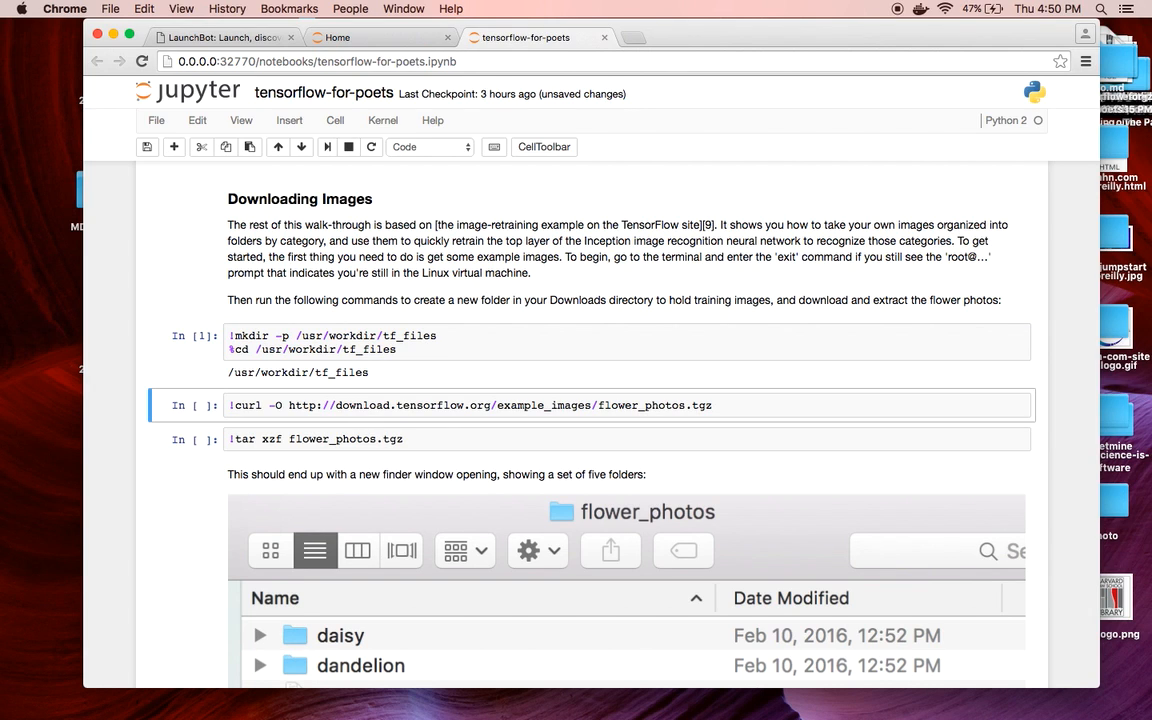
{"action": "key", "text": "shift+Return"}
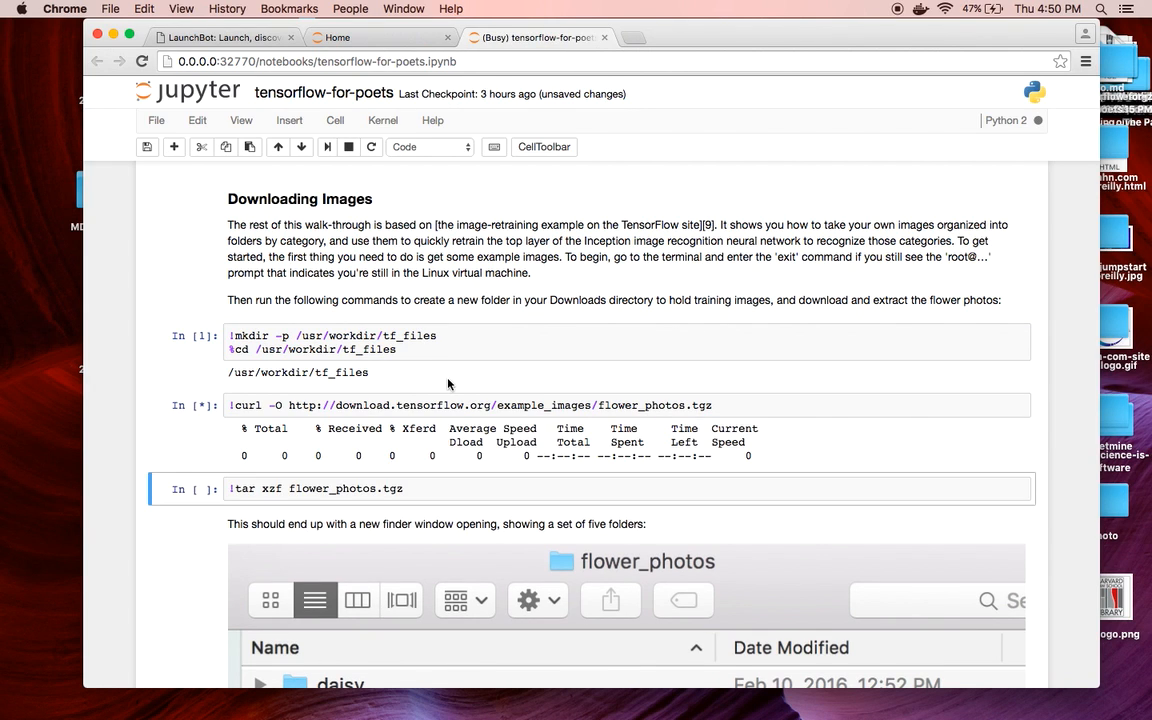
Close the notebook tab, choosing Leave, and the Jupyter home tab to return to Launchbot's search
{"action": "scroll", "coordinate": [448, 382], "scroll_direction": "down", "scroll_amount": 3}
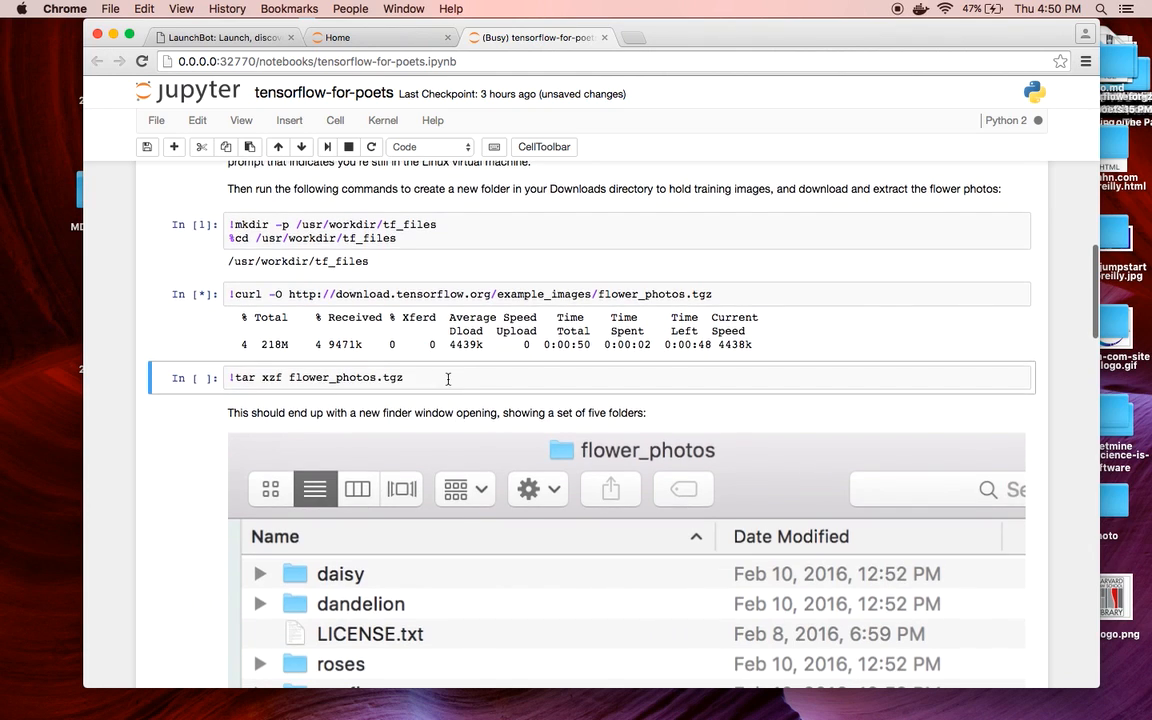
{"action": "scroll", "coordinate": [448, 379], "scroll_direction": "down", "scroll_amount": 1}
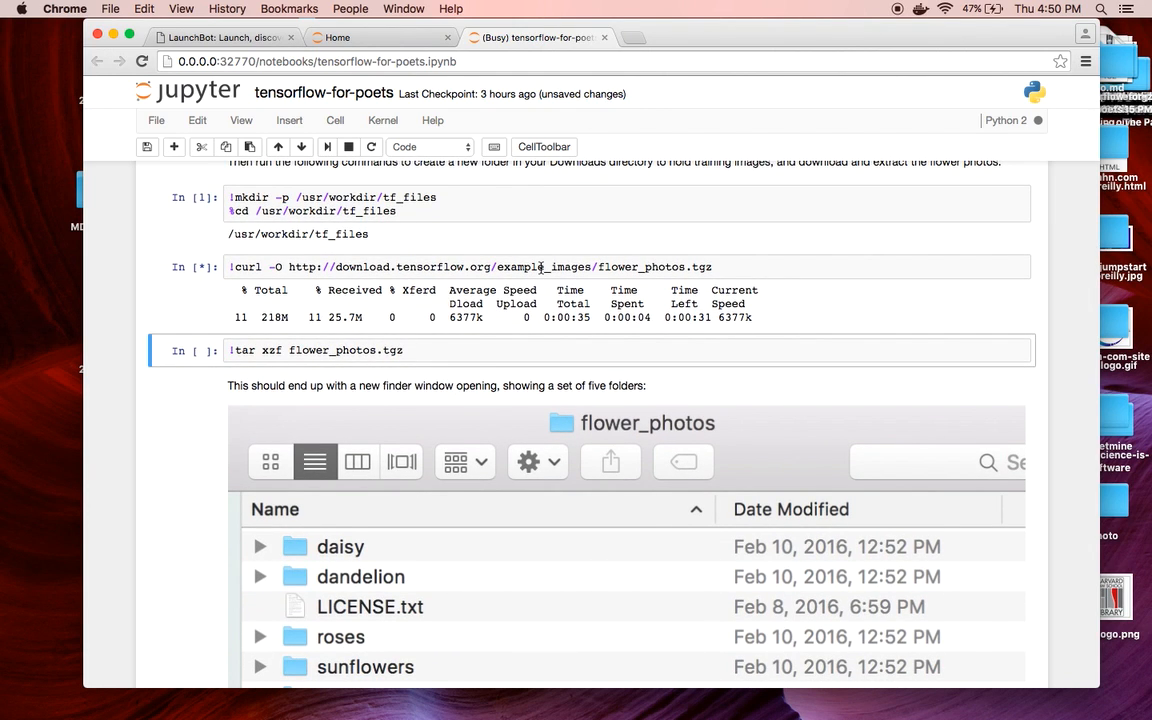
{"action": "scroll", "coordinate": [541, 267], "scroll_direction": "down", "scroll_amount": 1}
{"action": "scroll", "coordinate": [541, 270], "scroll_direction": "down", "scroll_amount": 5}
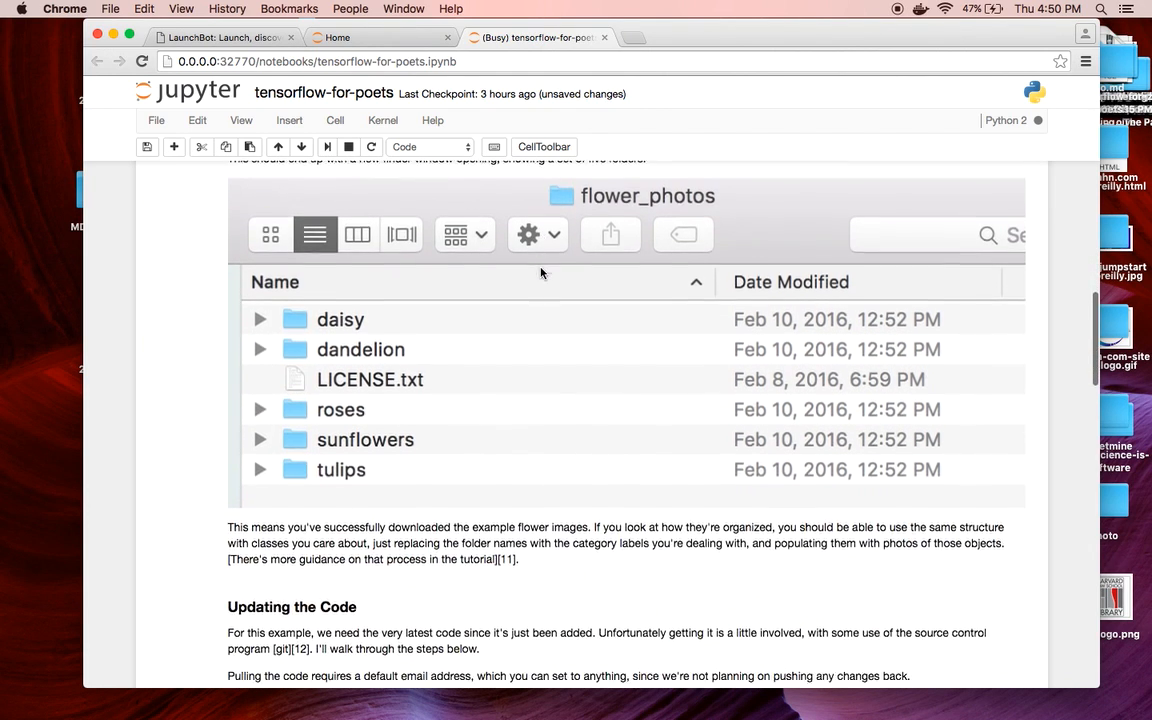
{"action": "scroll", "coordinate": [541, 272], "scroll_direction": "down", "scroll_amount": 1}
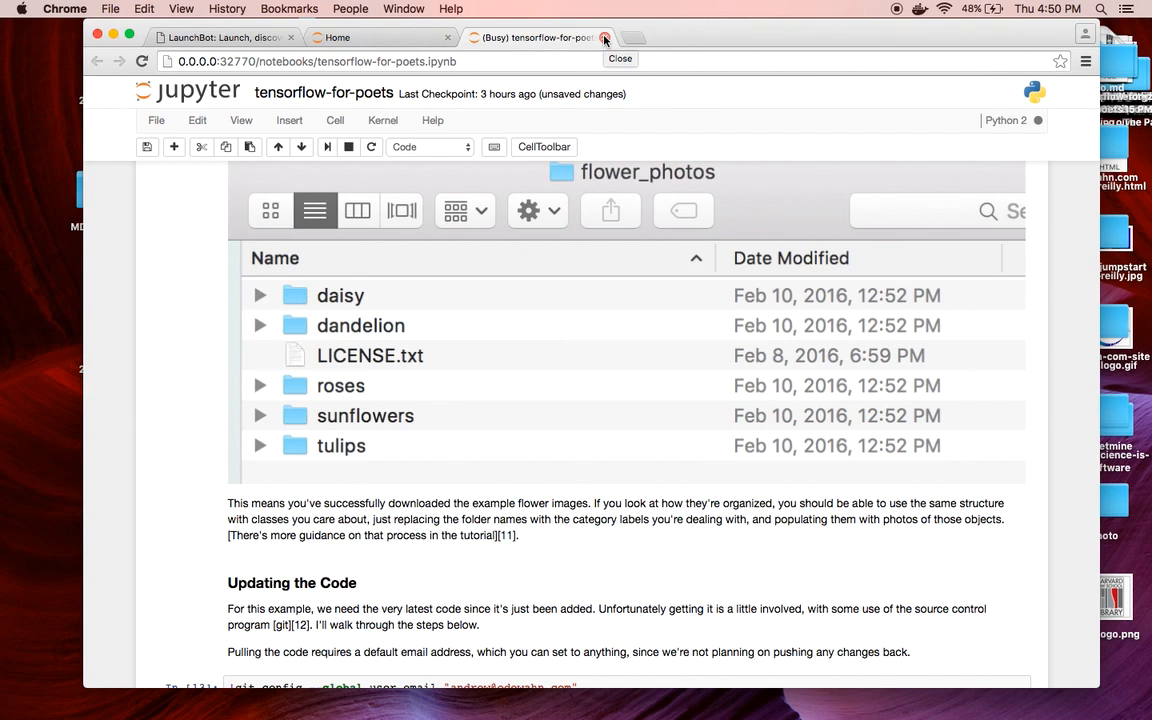
{"action": "left_click", "coordinate": [604, 40]}
{"action": "left_click", "coordinate": [681, 264]}
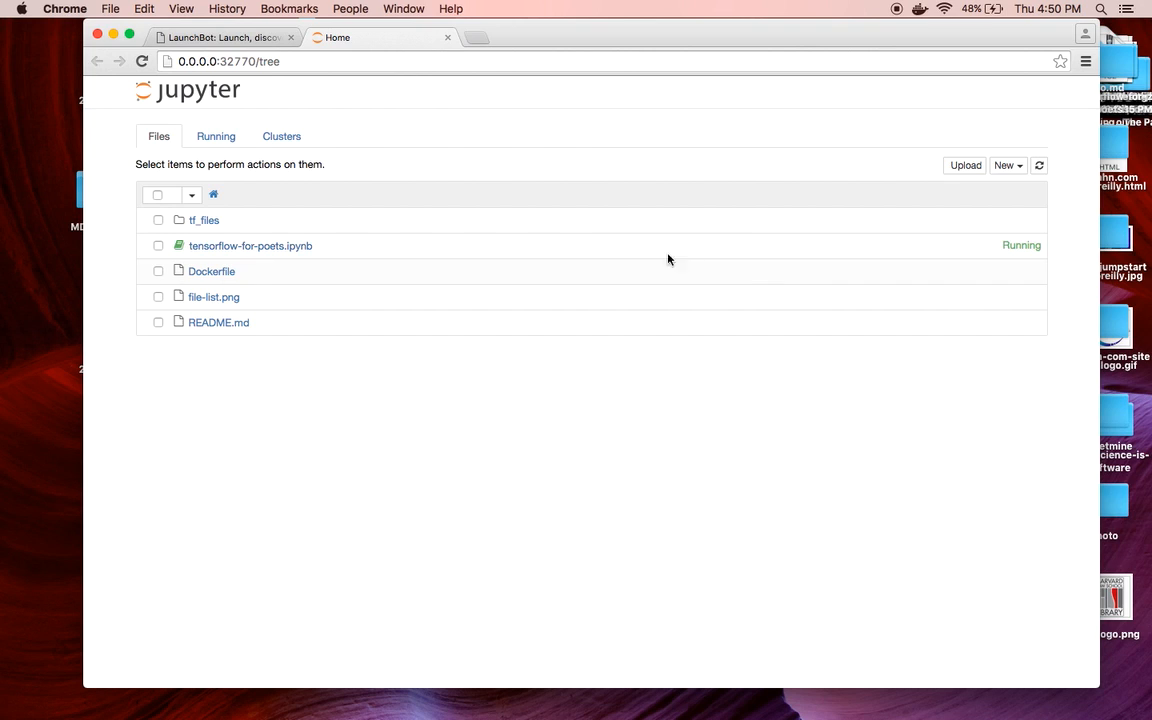
{"action": "left_click", "coordinate": [447, 37]}
{"action": "left_click", "coordinate": [349, 191]}
Search 'reth' and launch RethinkDB on Docker on Localhost
{"action": "key", "text": "BackSpace"}
{"action": "key", "text": "BackSpace"}
{"action": "key", "text": "BackSpace"}
{"action": "type", "text": "reth"}
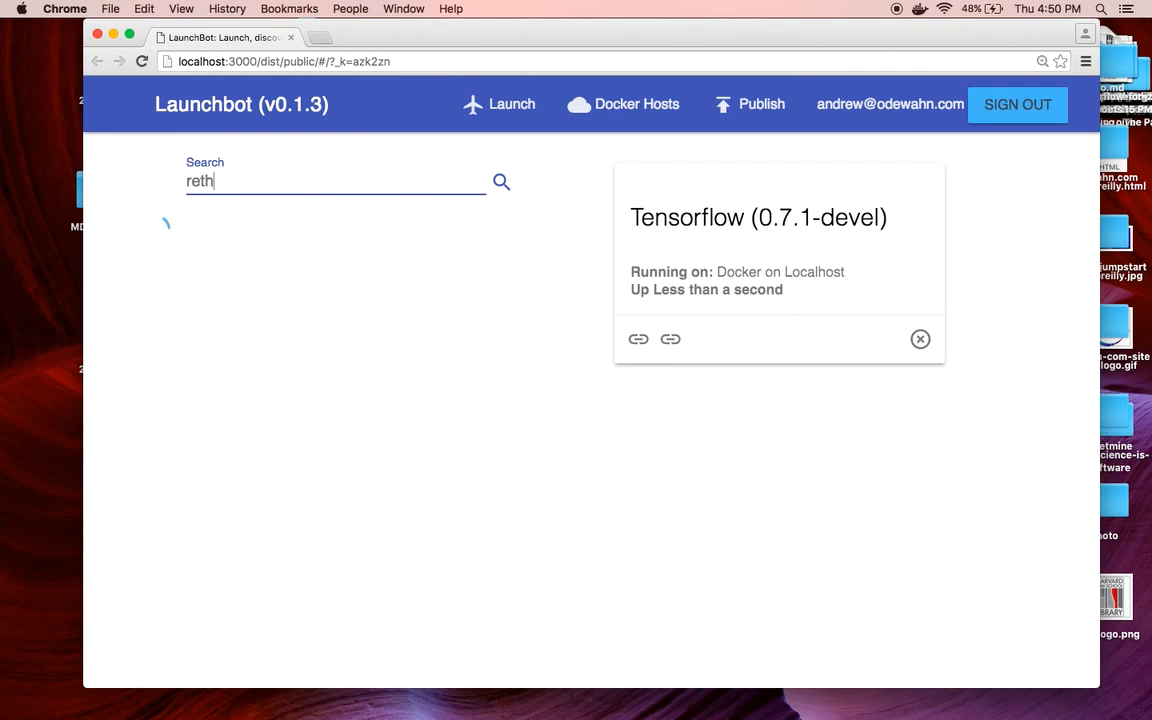
{"action": "left_click", "coordinate": [516, 300]}
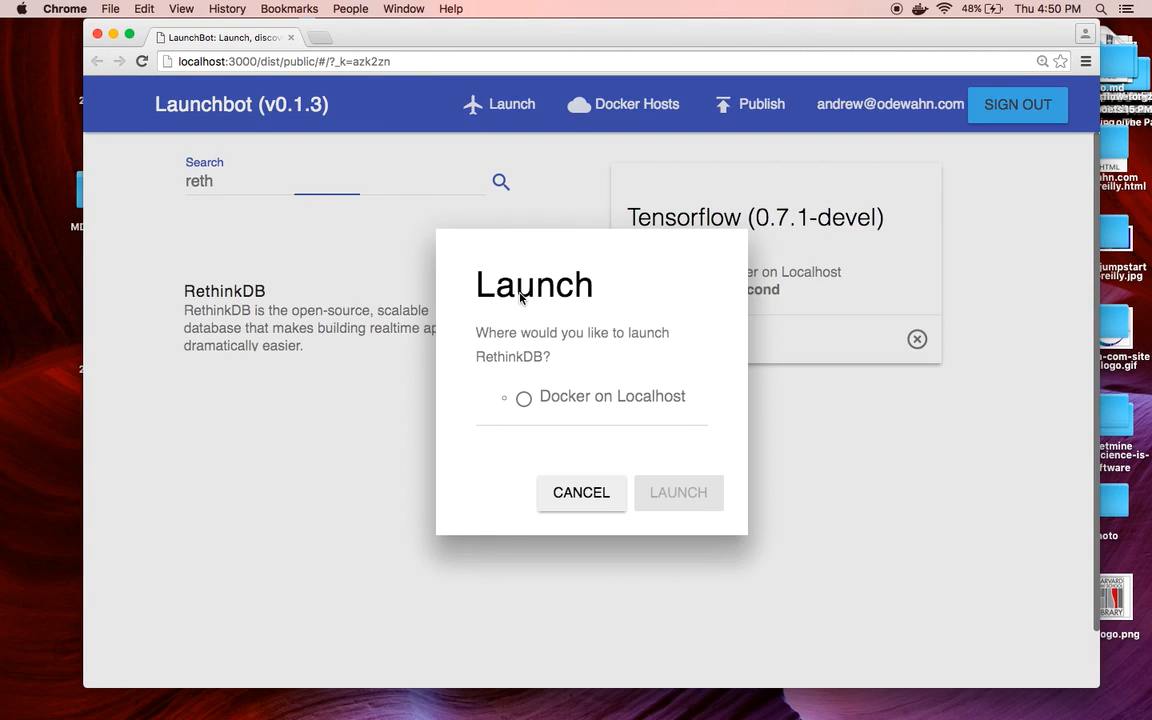
{"action": "left_click", "coordinate": [557, 405]}
{"action": "left_click", "coordinate": [663, 541]}
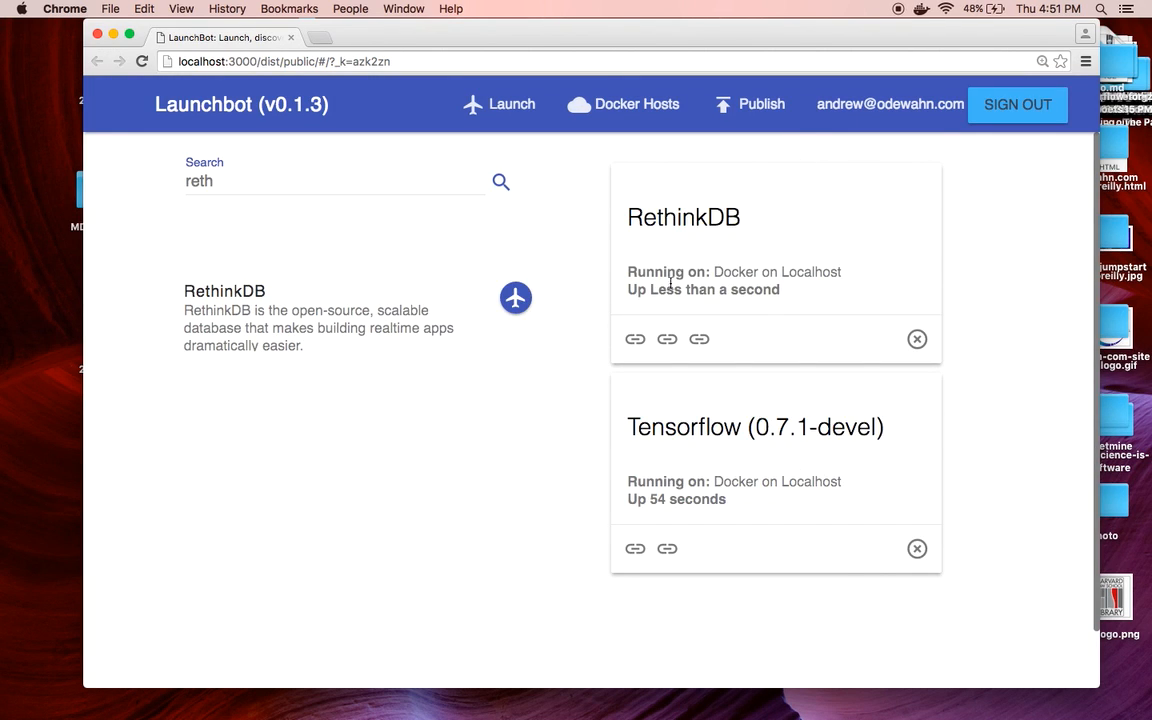
Open the RethinkDB admin dashboard on port 8080, then close its tab
{"action": "left_click", "coordinate": [635, 339]}
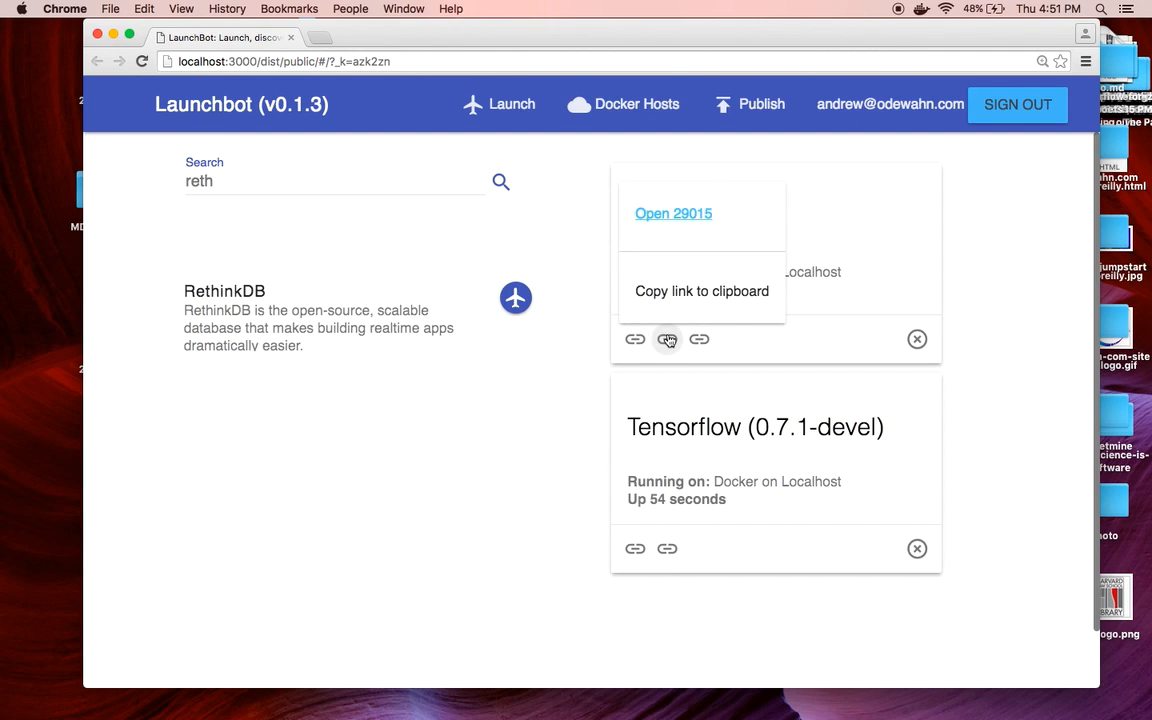
{"action": "left_click", "coordinate": [699, 339]}
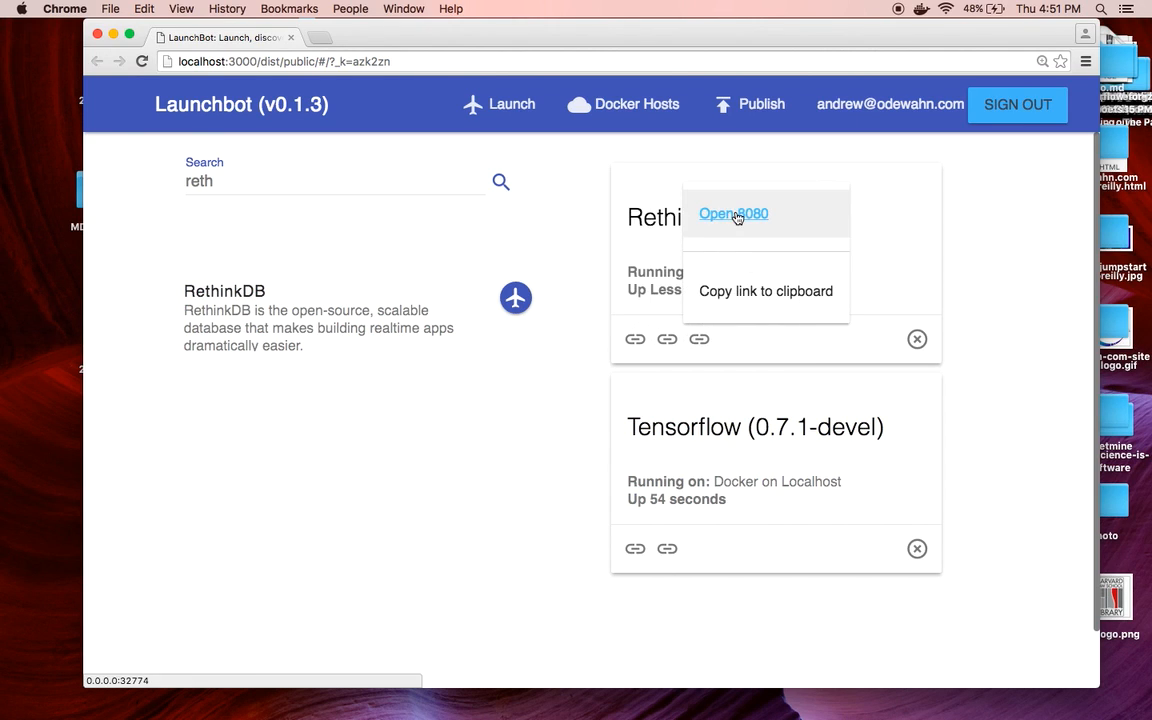
{"action": "left_click", "coordinate": [734, 214]}
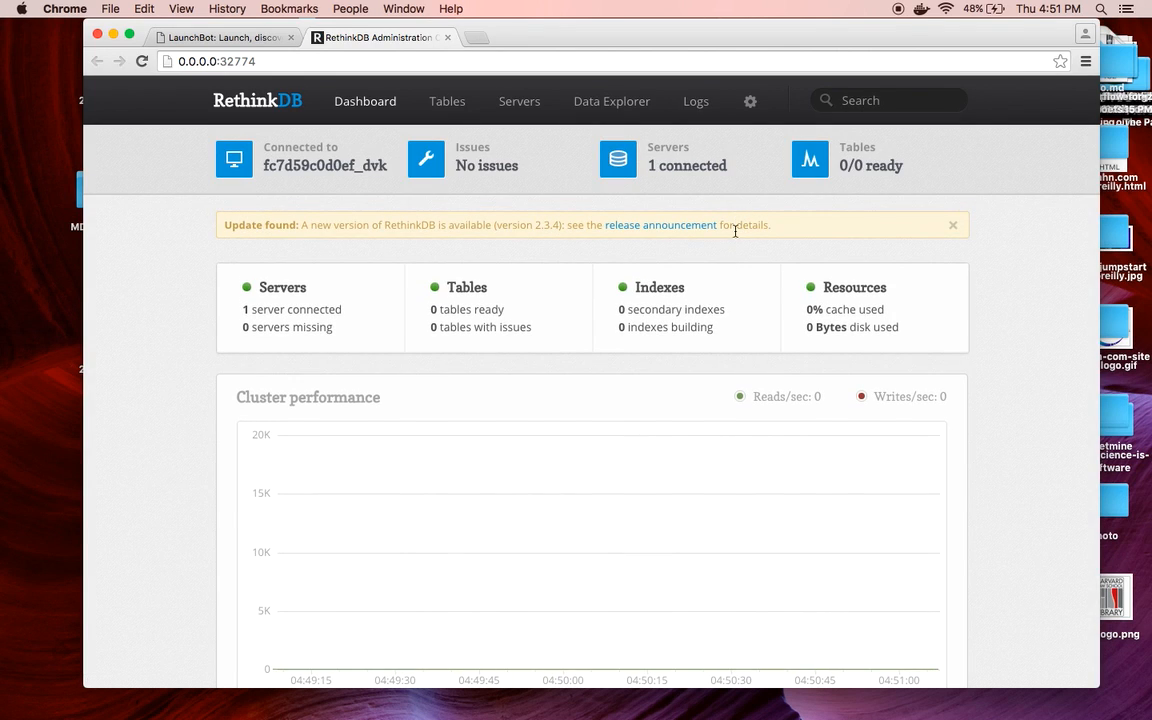
{"action": "left_click", "coordinate": [447, 38]}
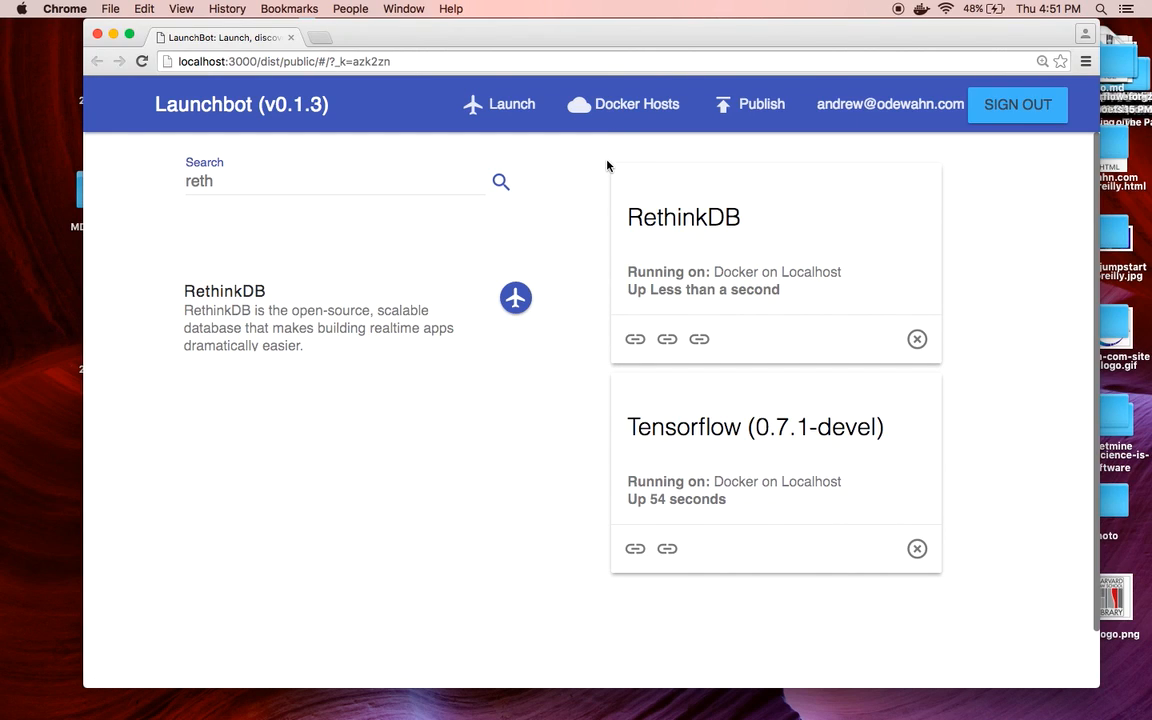
Clear the 'reth' search and view the Docker on Localhost entry on the Docker Hosts page
{"action": "left_click", "coordinate": [318, 186]}
{"action": "key", "text": "BackSpace"}
{"action": "key", "text": "BackSpace"}
{"action": "key", "text": "BackSpace"}
{"action": "key", "text": "BackSpace"}
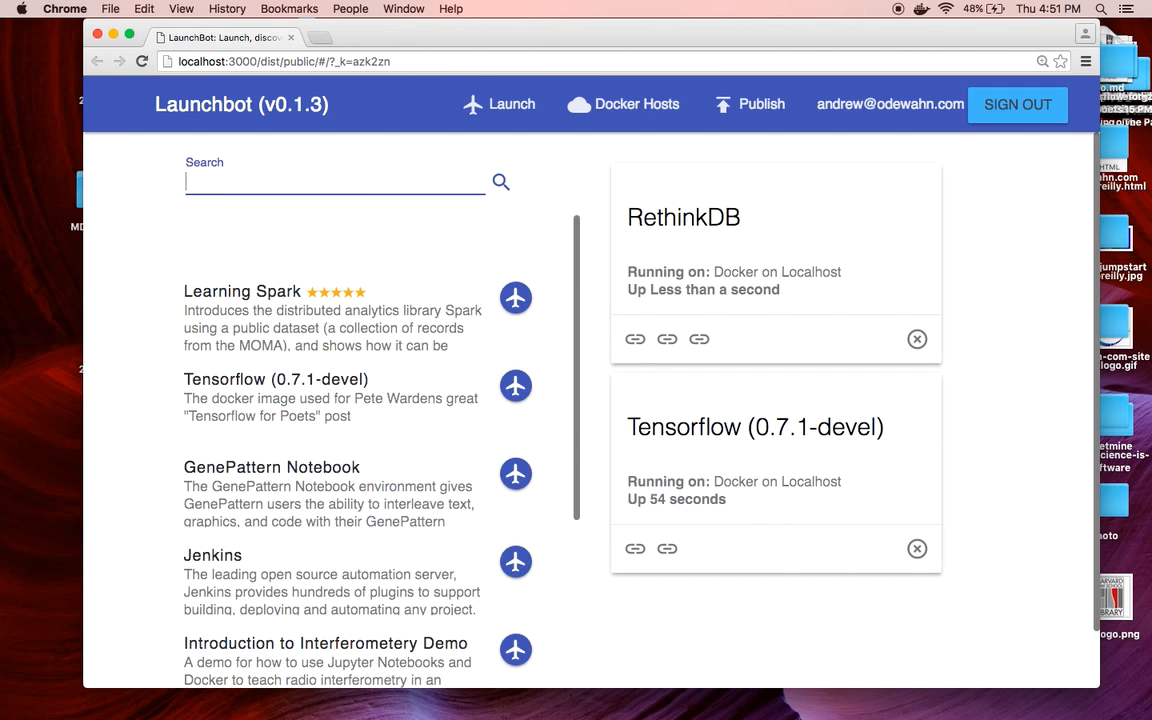
{"action": "left_click", "coordinate": [625, 112]}
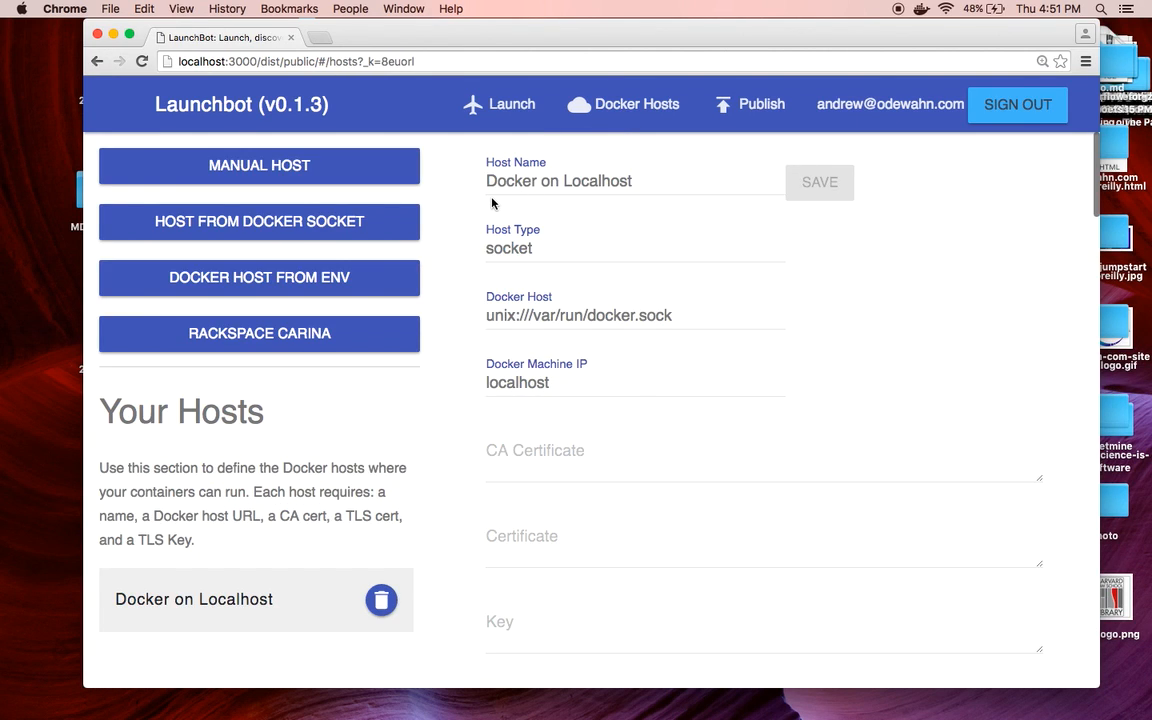
{"action": "scroll", "coordinate": [466, 240], "scroll_direction": "down", "scroll_amount": 4}
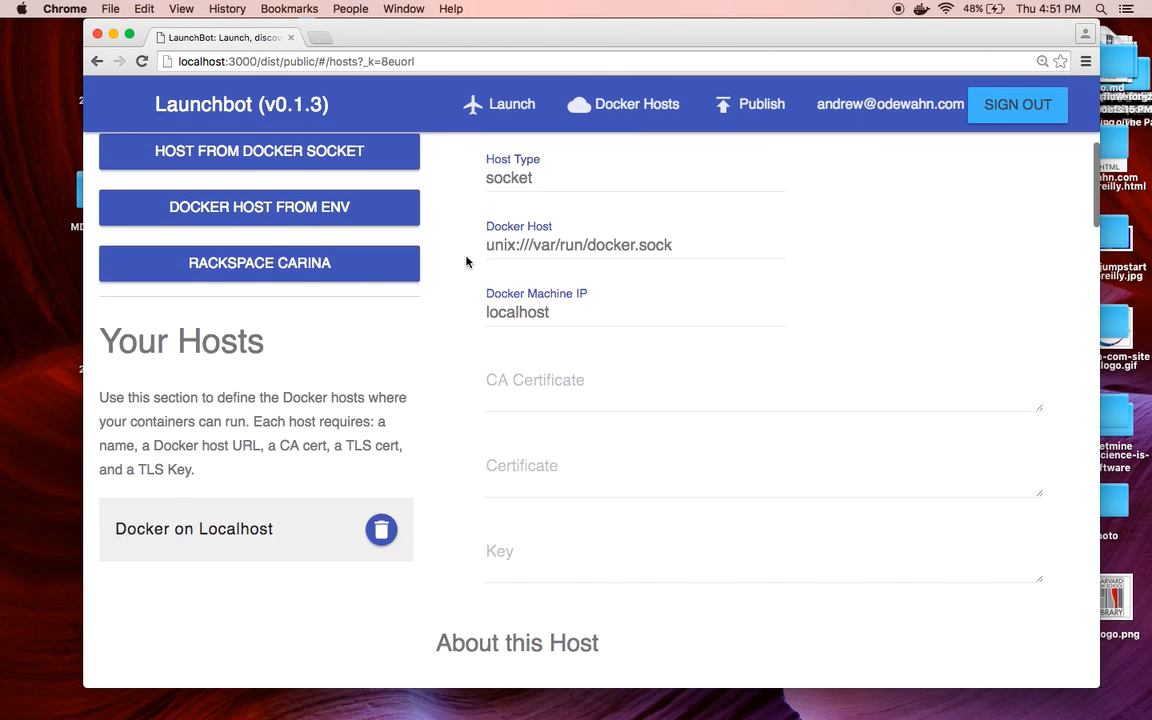
{"action": "scroll", "coordinate": [466, 262], "scroll_direction": "down", "scroll_amount": 3}
{"action": "scroll", "coordinate": [466, 262], "scroll_direction": "up", "scroll_amount": 5}
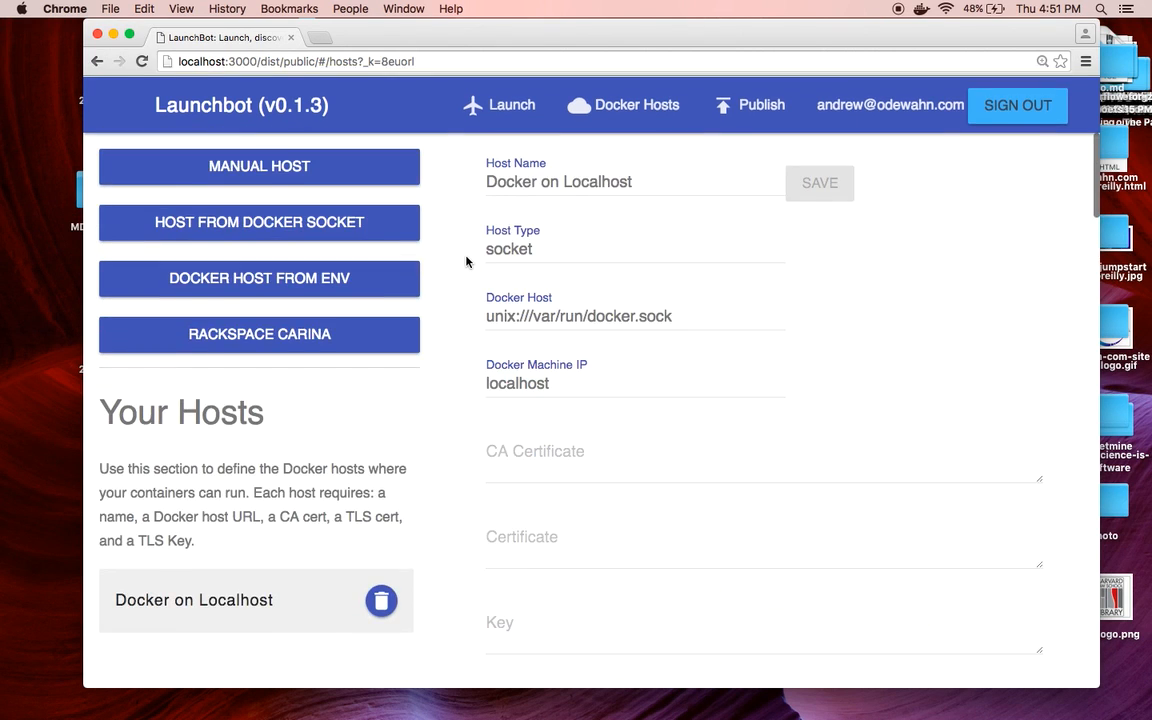
Load a Rackspace Carina host from the Carina username and pasted API key, creating carina1
{"action": "left_click", "coordinate": [275, 163]}
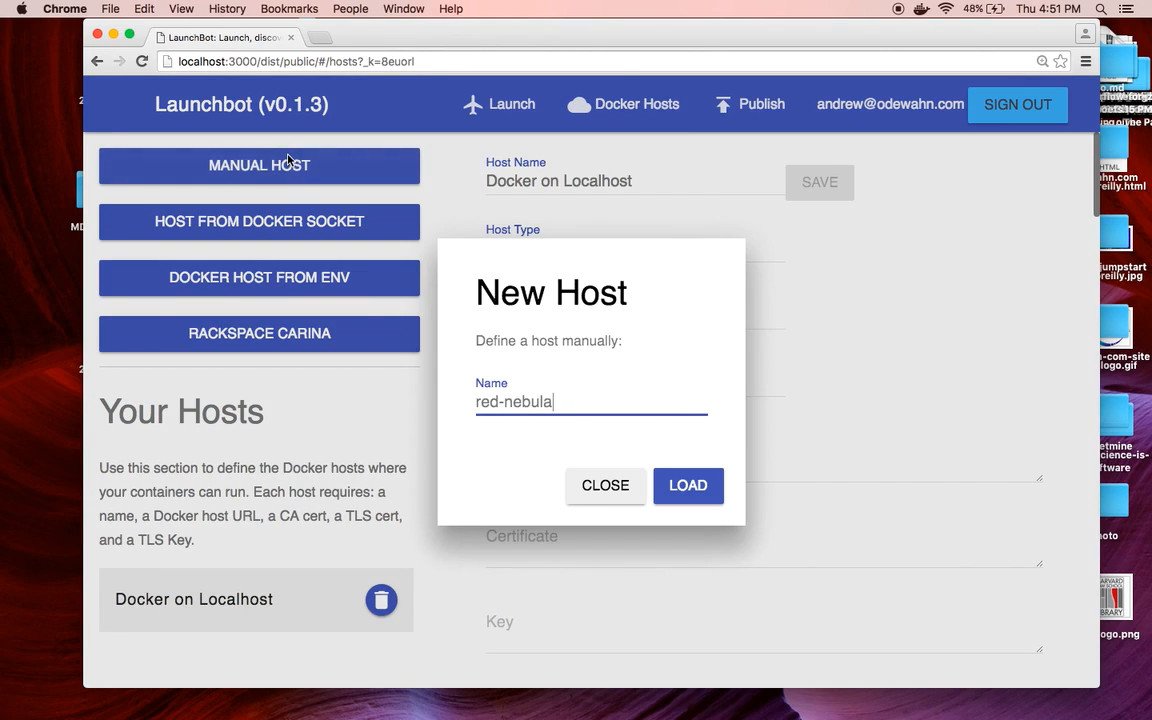
{"action": "left_click", "coordinate": [603, 487]}
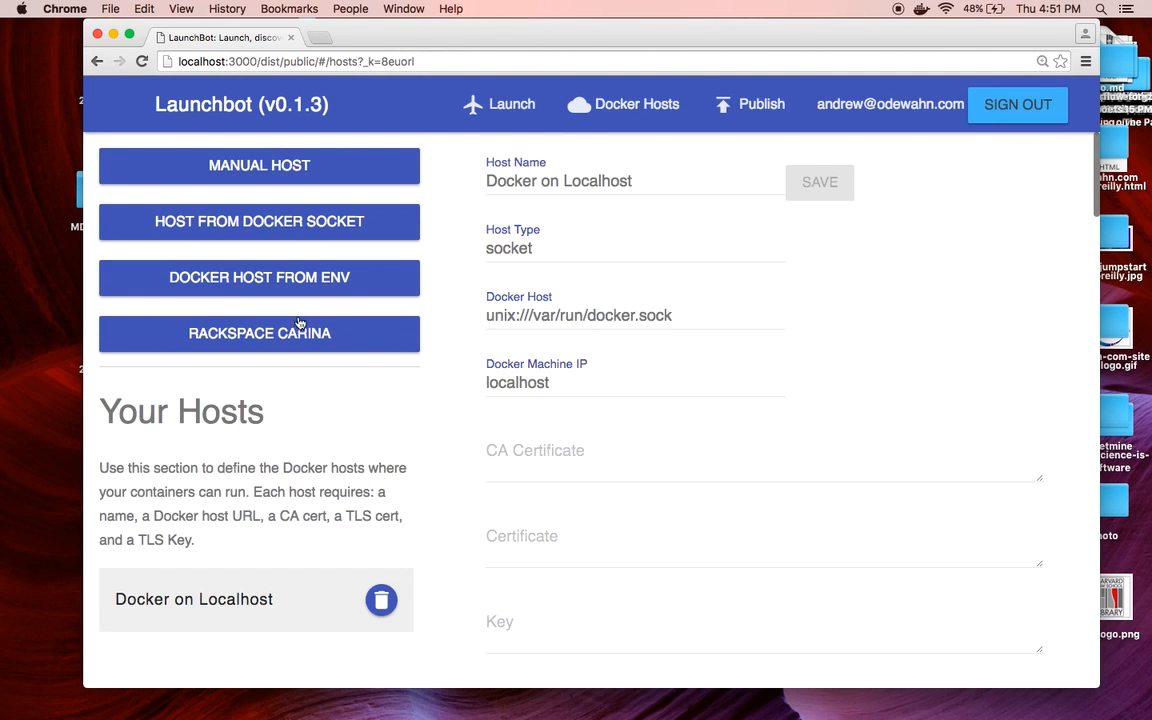
{"action": "left_click", "coordinate": [265, 335]}
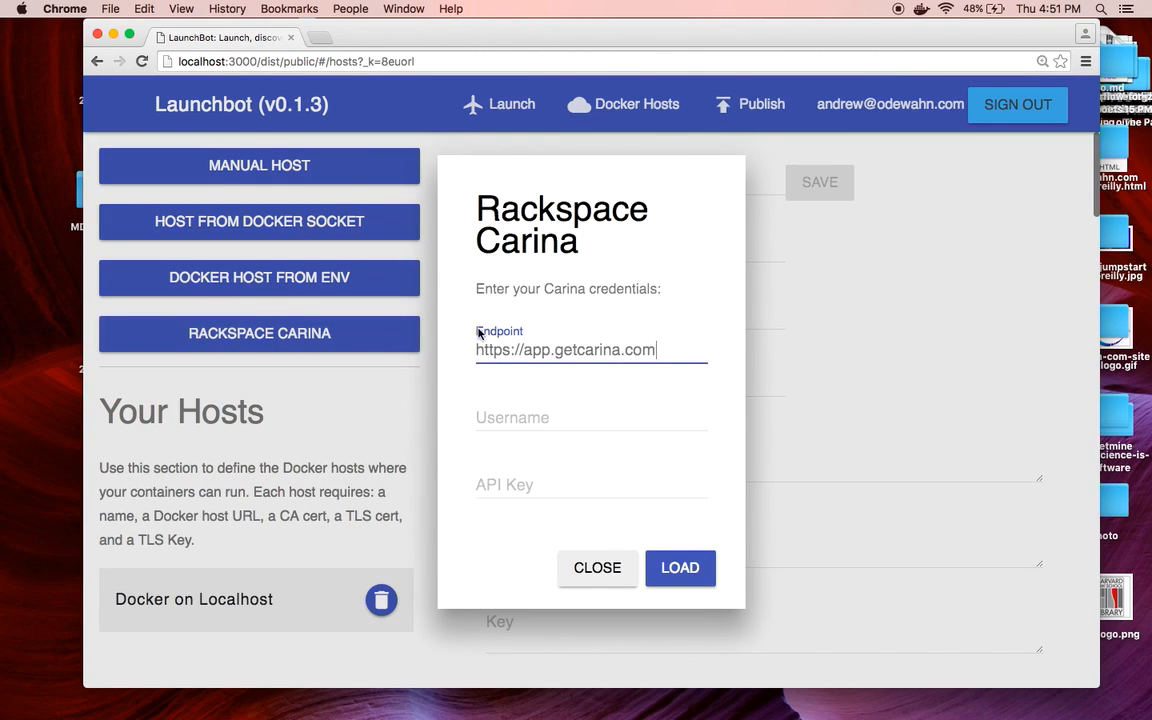
{"action": "left_click", "coordinate": [547, 413]}
{"action": "key", "text": "Tab"}
{"action": "key", "text": "super+v"}
{"action": "left_click", "coordinate": [690, 572]}
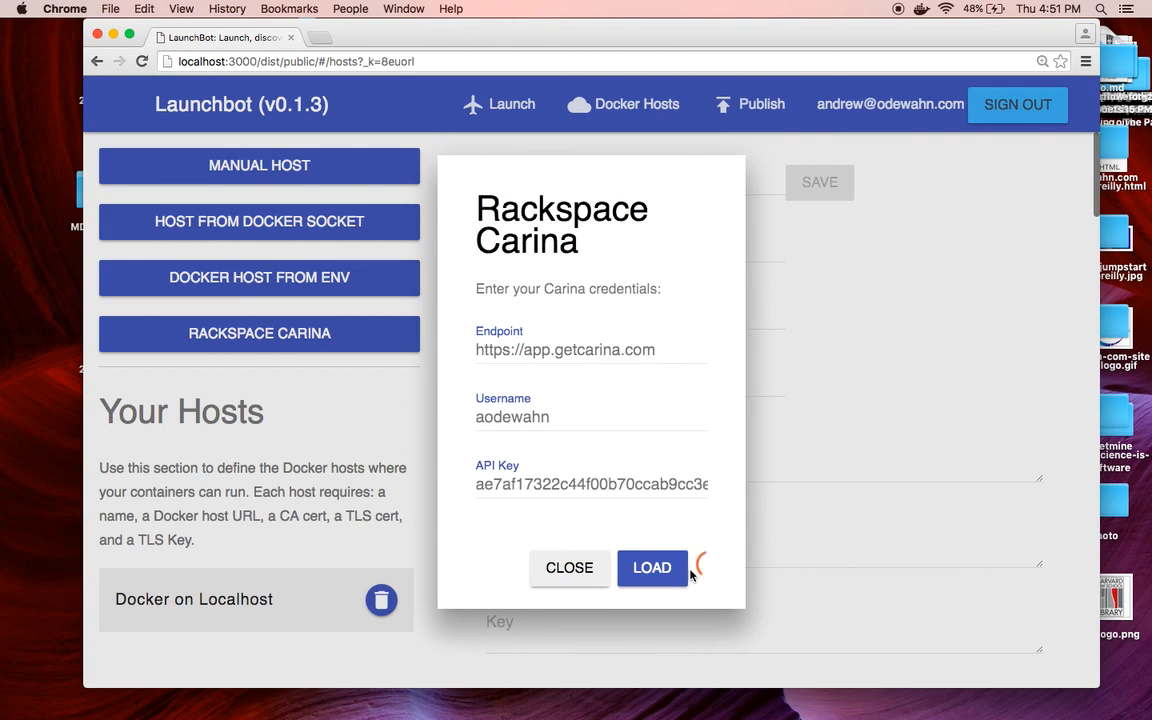
{"action": "left_click", "coordinate": [597, 568]}
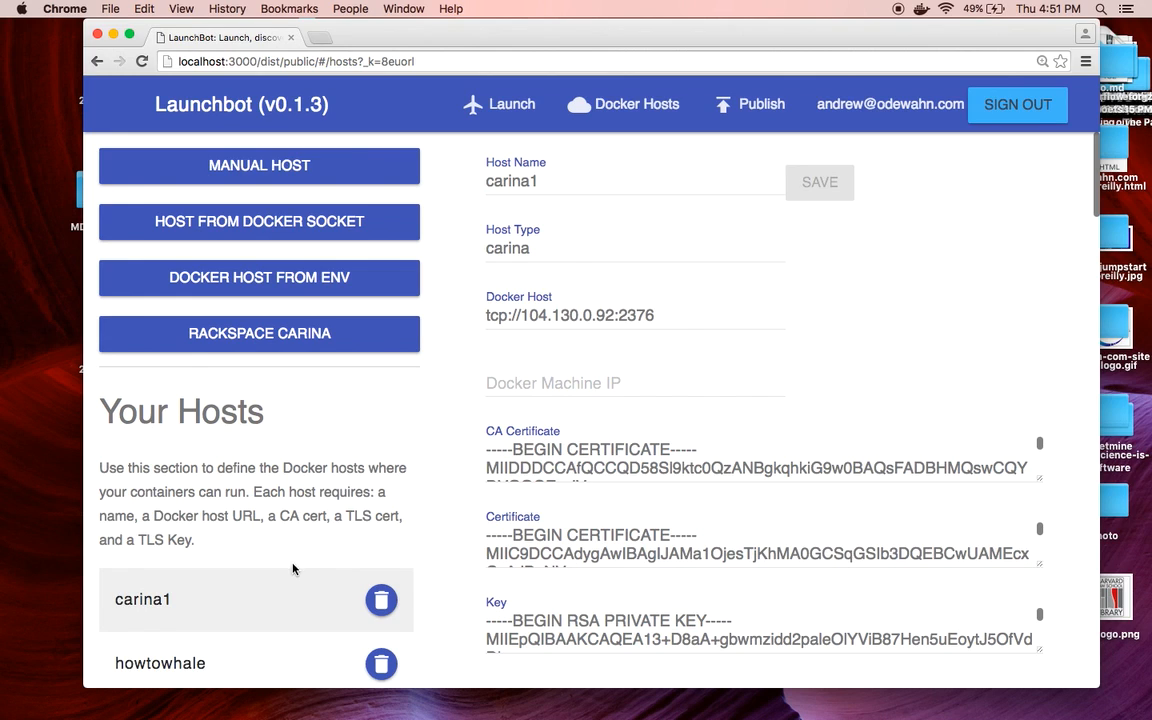
On the Launch page, check Tensorflow's host choices include carina1, cancel, and scroll the catalogue
{"action": "left_click", "coordinate": [513, 108]}
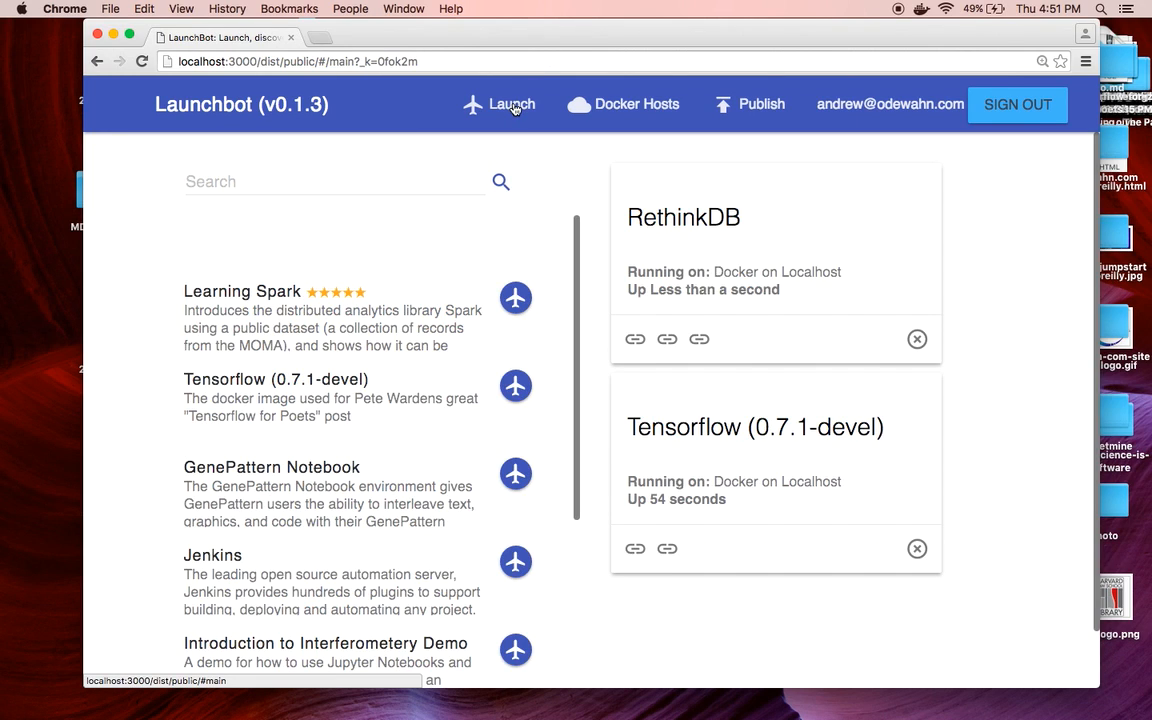
{"action": "left_click", "coordinate": [517, 387]}
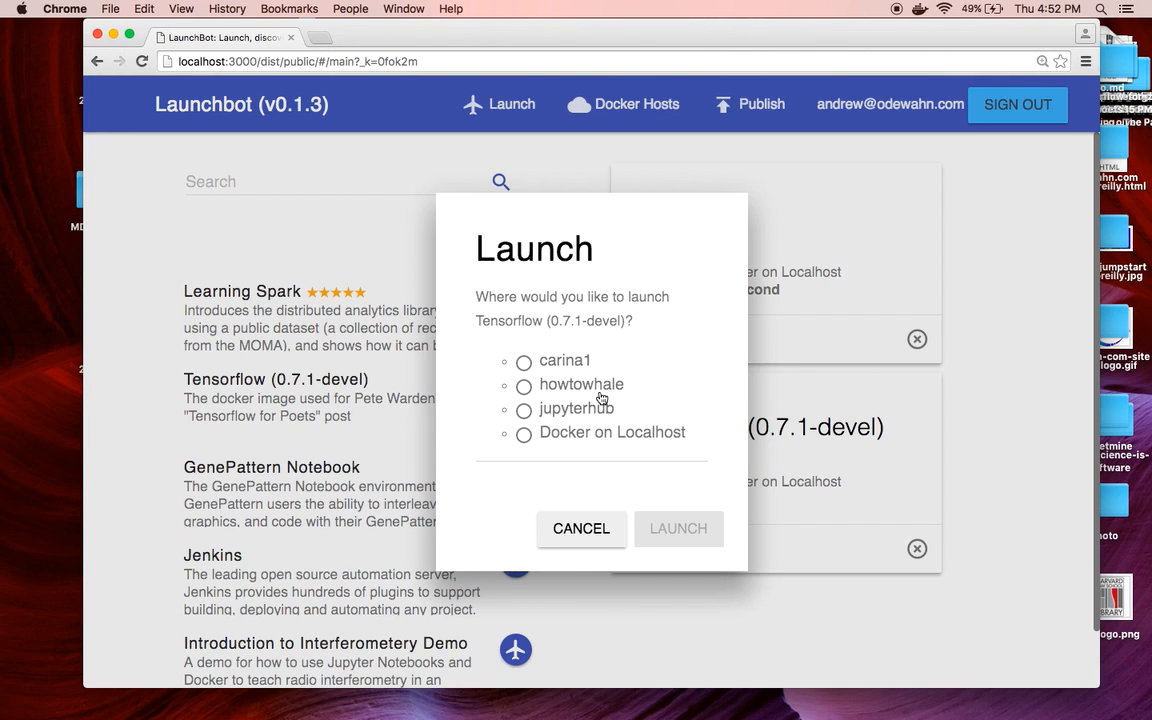
{"action": "left_click", "coordinate": [599, 534]}
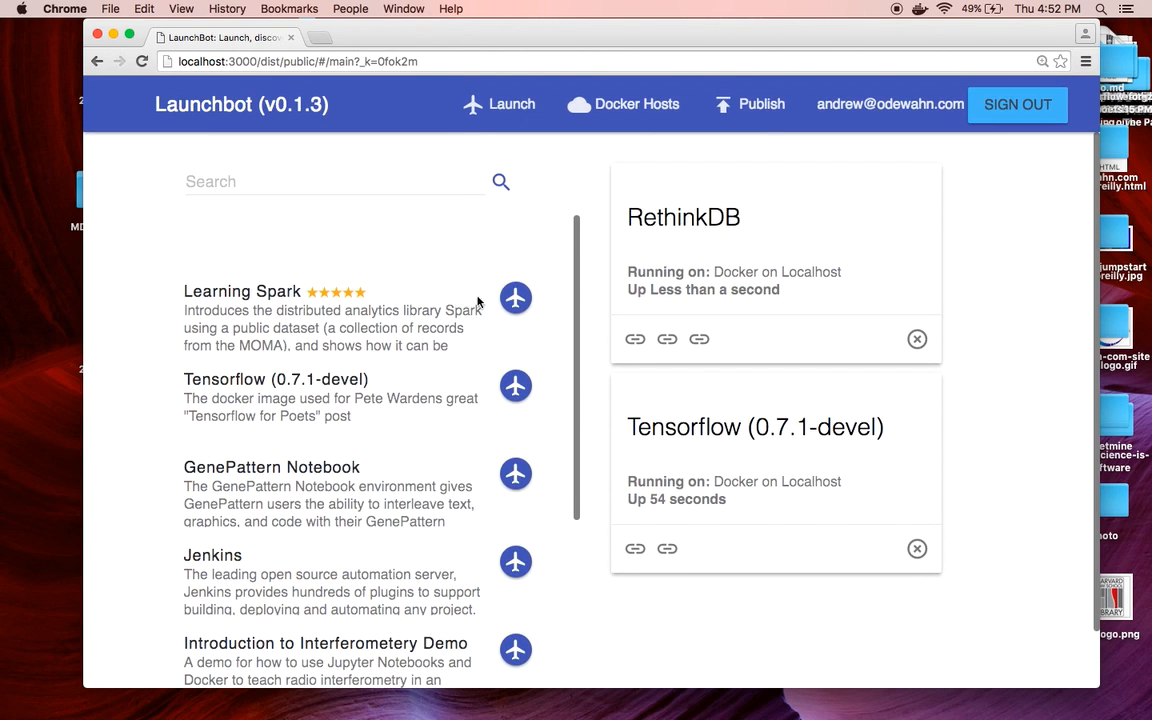
{"action": "left_click_drag", "start_coordinate": [577, 316], "coordinate": [549, 491]}
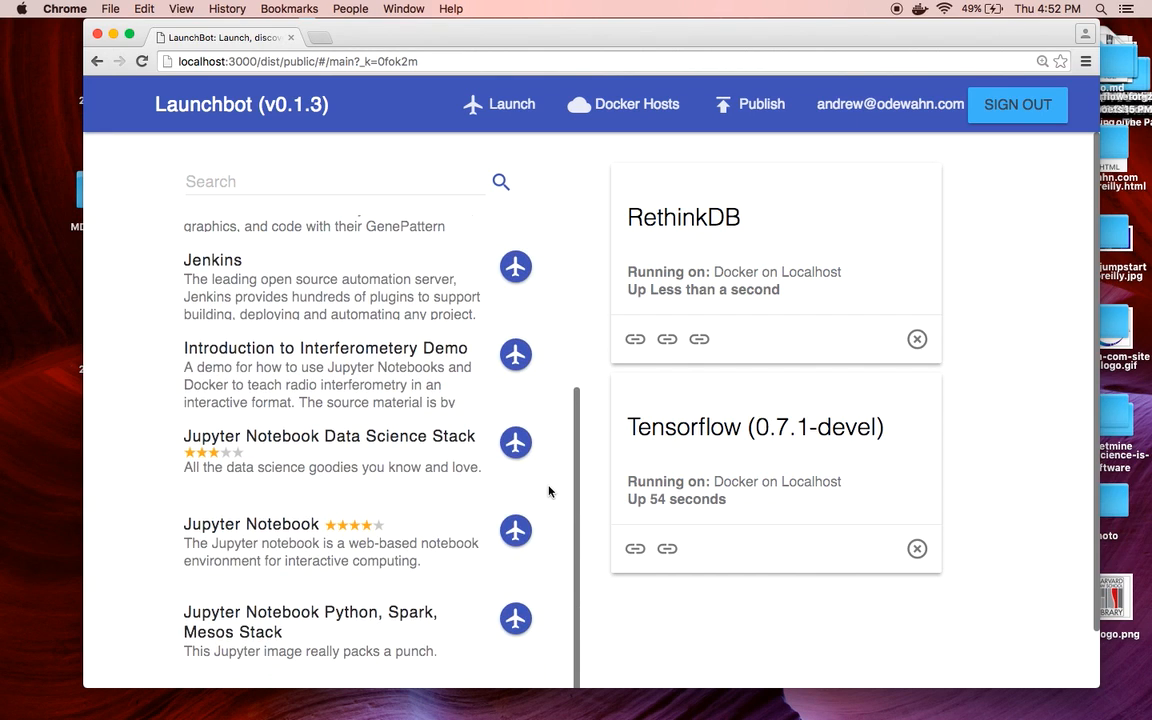